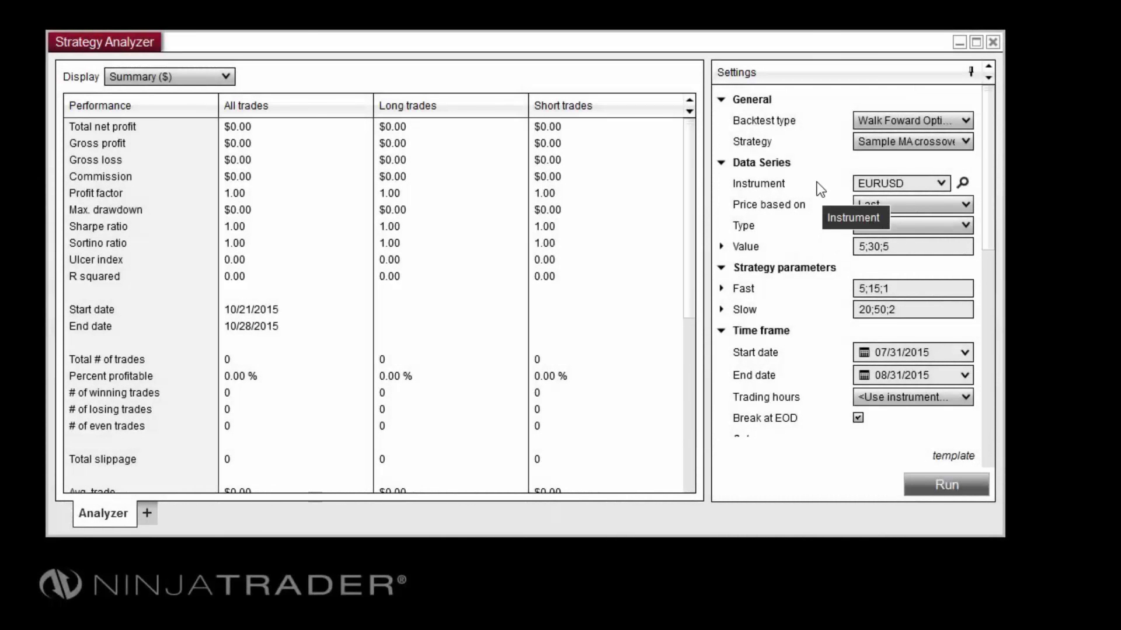
# - Keep Walk Forward Optimization as the backtest type and set the start date to 09/01/2015
pyautogui.click(964, 121)
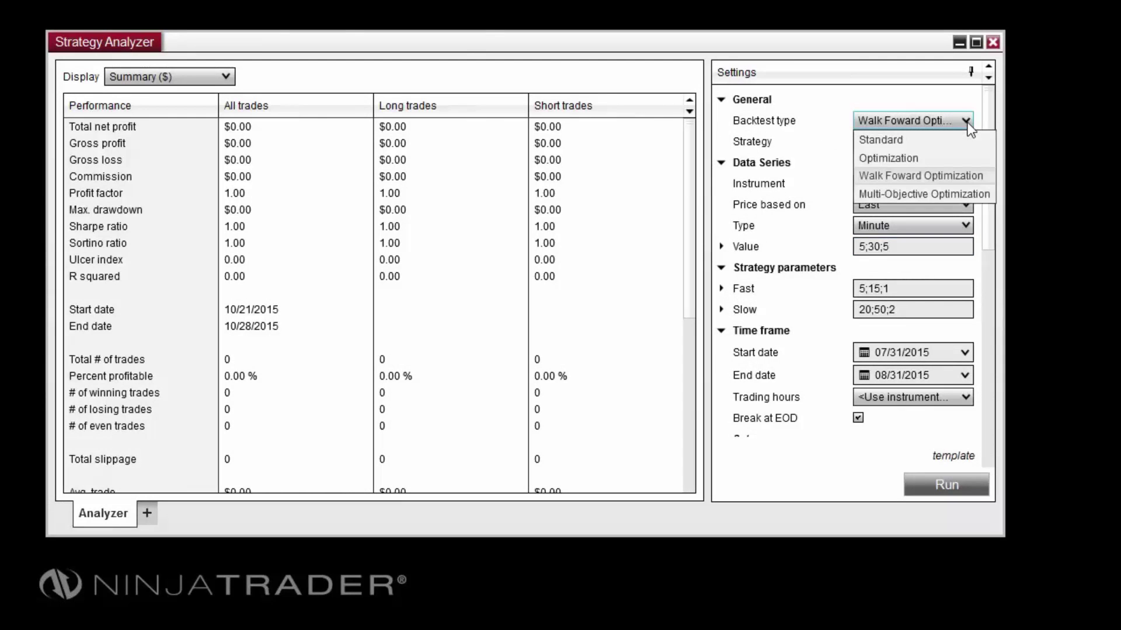
pyautogui.click(950, 176)
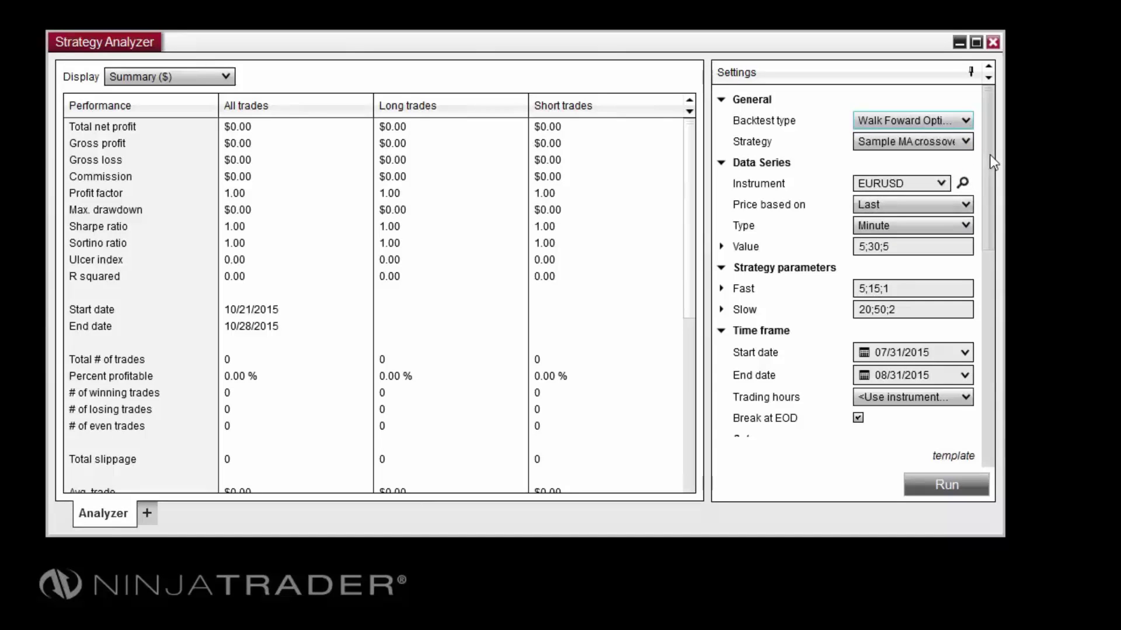
pyautogui.moveTo(990, 155)
pyautogui.mouseDown()
pyautogui.moveTo(1003, 324)
pyautogui.moveTo(996, 372)
pyautogui.mouseUp()
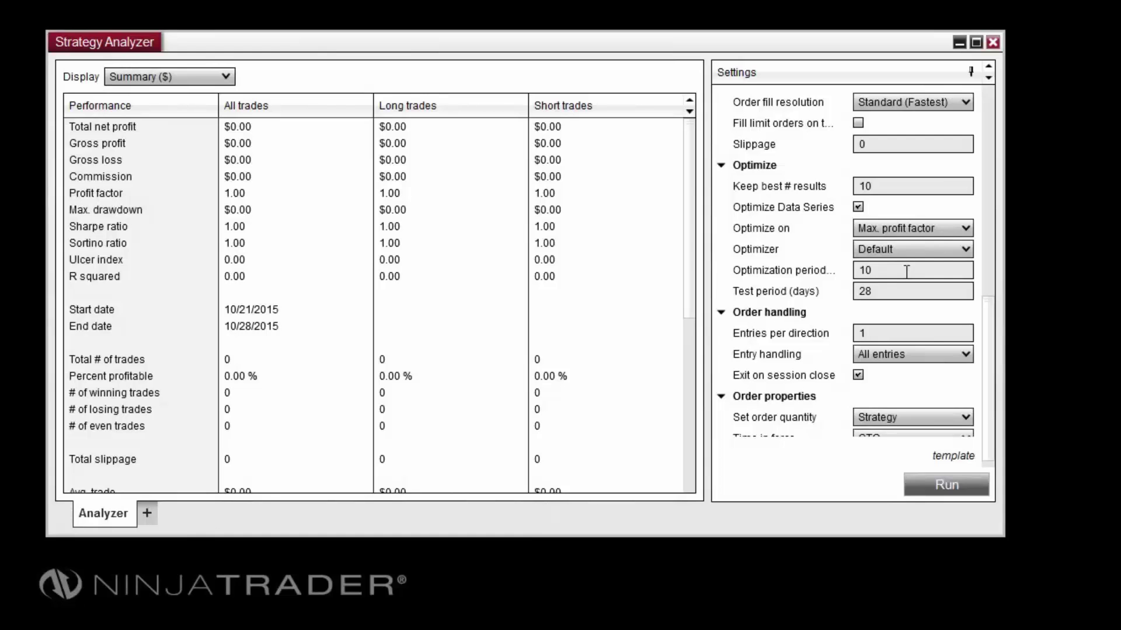
pyautogui.scroll(3, 905, 272)
pyautogui.scroll(3, 904, 272)
pyautogui.scroll(3, 905, 273)
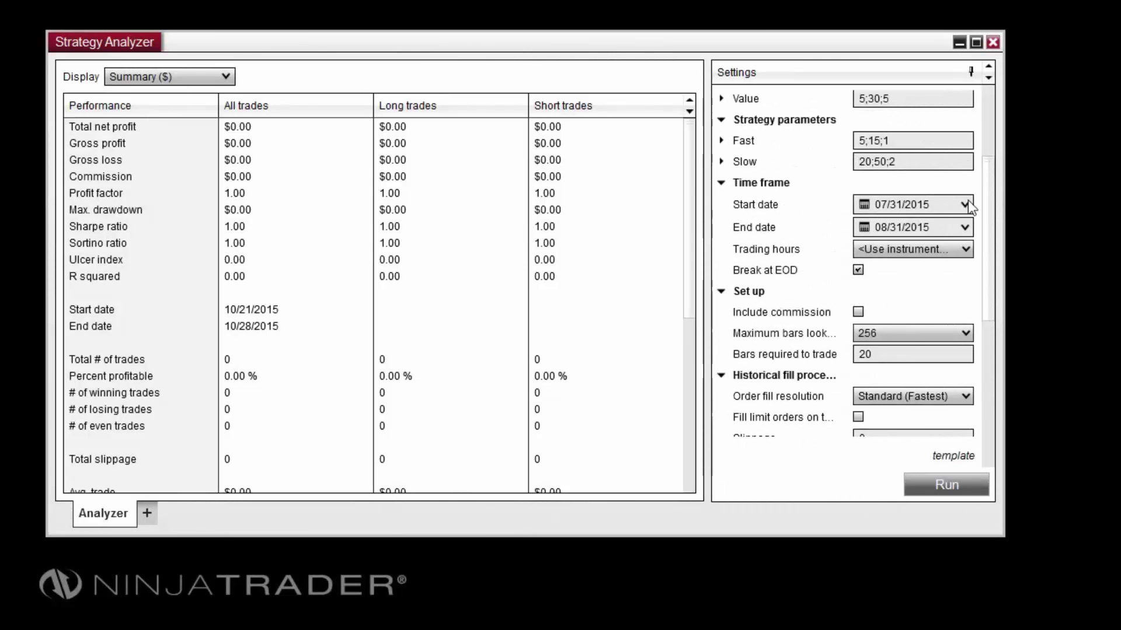
pyautogui.click(965, 204)
pyautogui.click(1028, 227)
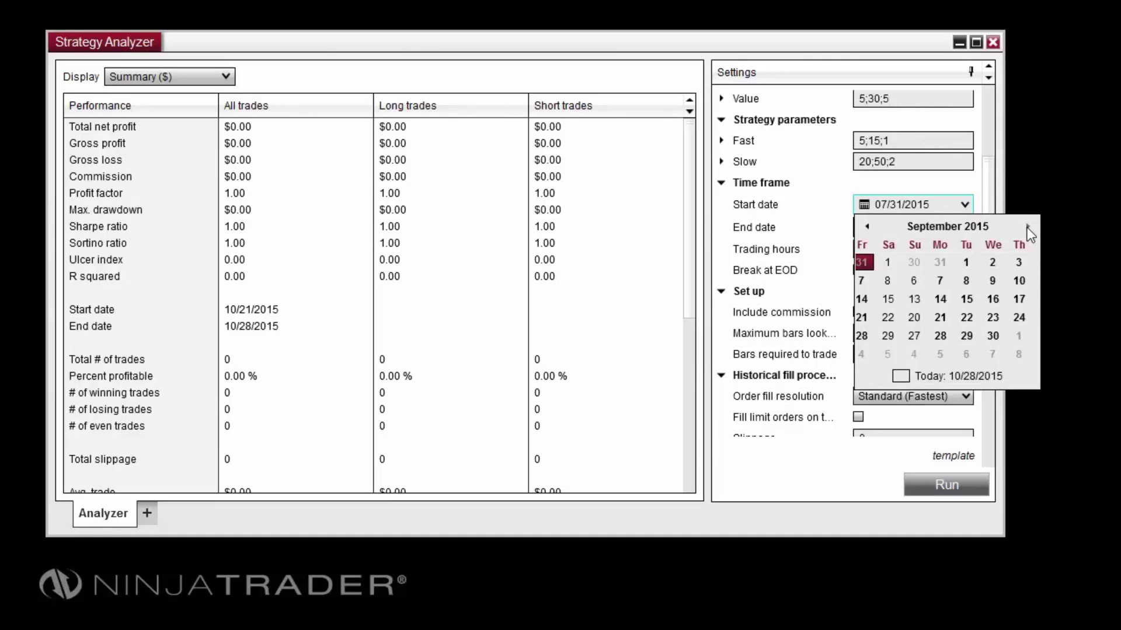
pyautogui.click(965, 261)
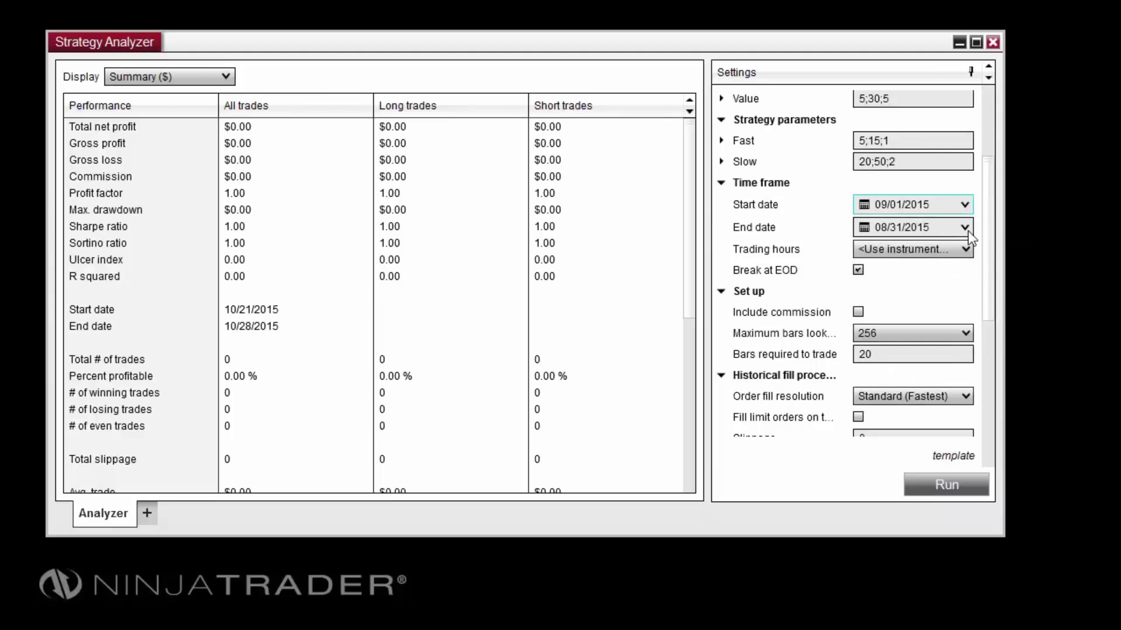
# - Set the backtest end date to 09/30/2015
pyautogui.click(965, 227)
pyautogui.click(1029, 249)
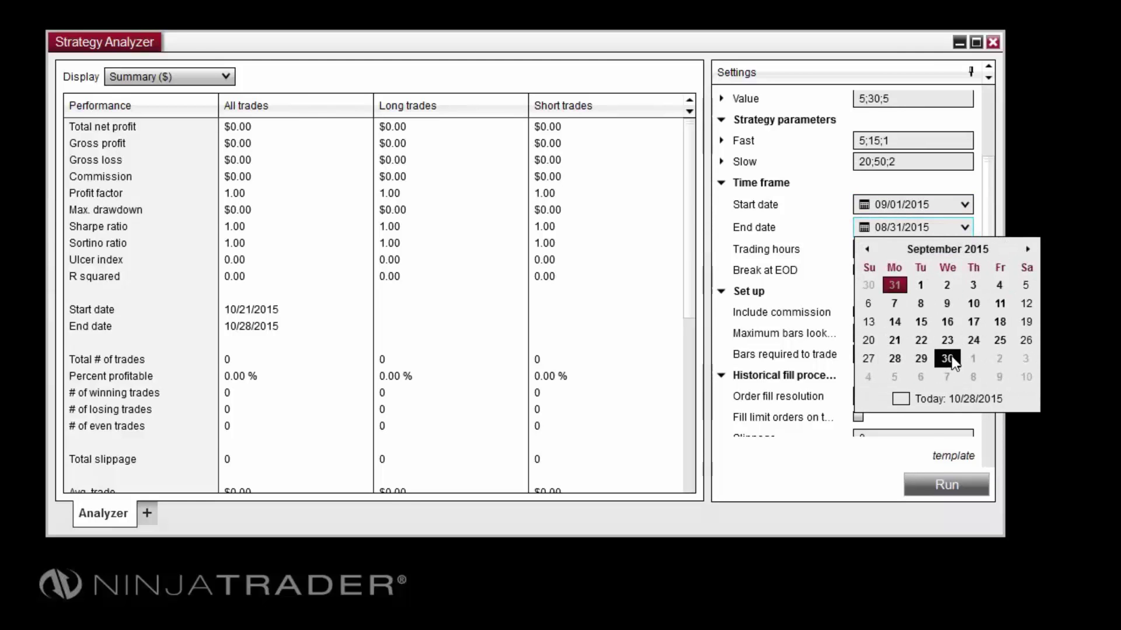
pyautogui.click(949, 357)
pyautogui.scroll(-3, 919, 332)
pyautogui.scroll(-3, 911, 333)
pyautogui.scroll(-3, 900, 328)
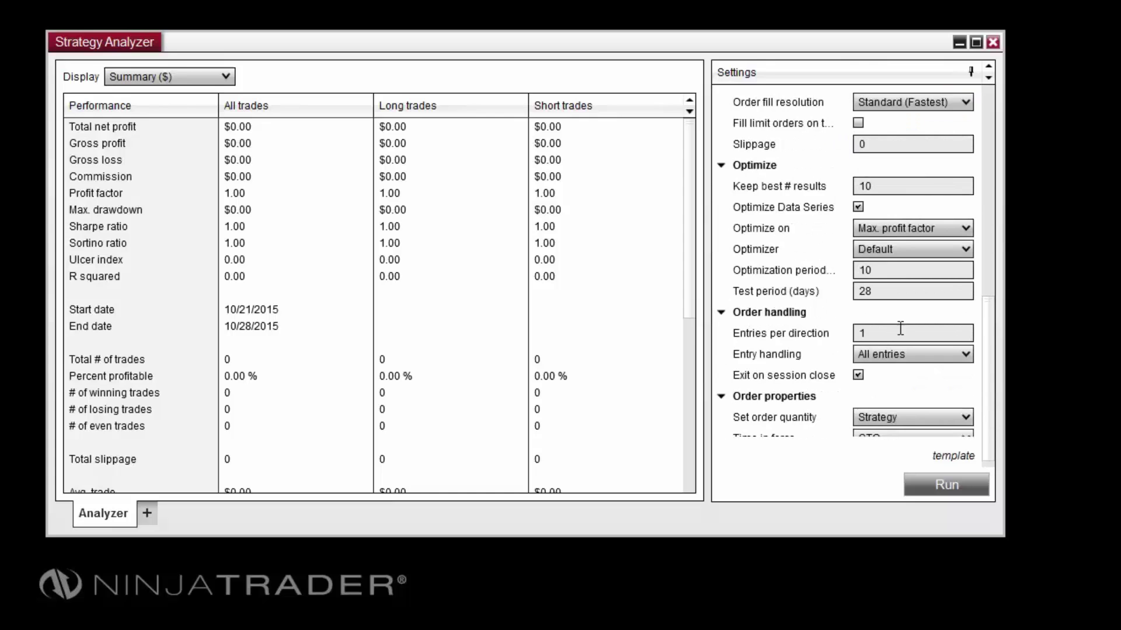
# - Re-enter the 10-day optimization period and change the test period from 28 to 20 days
pyautogui.doubleClick(881, 270)
pyautogui.write('1')
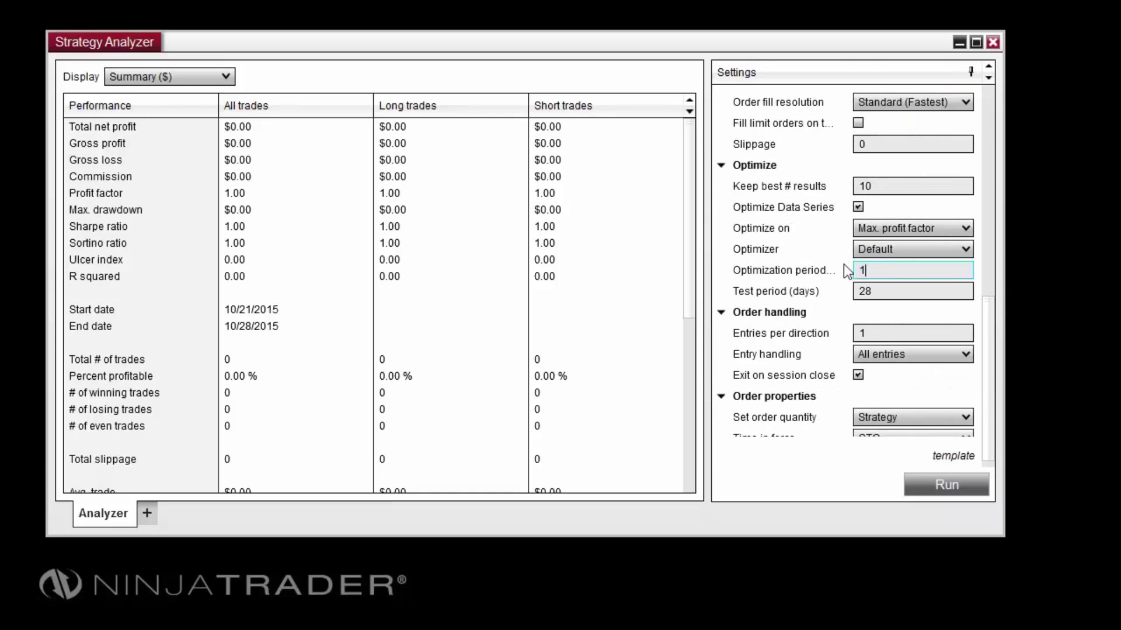
pyautogui.write('0')
pyautogui.click(917, 291)
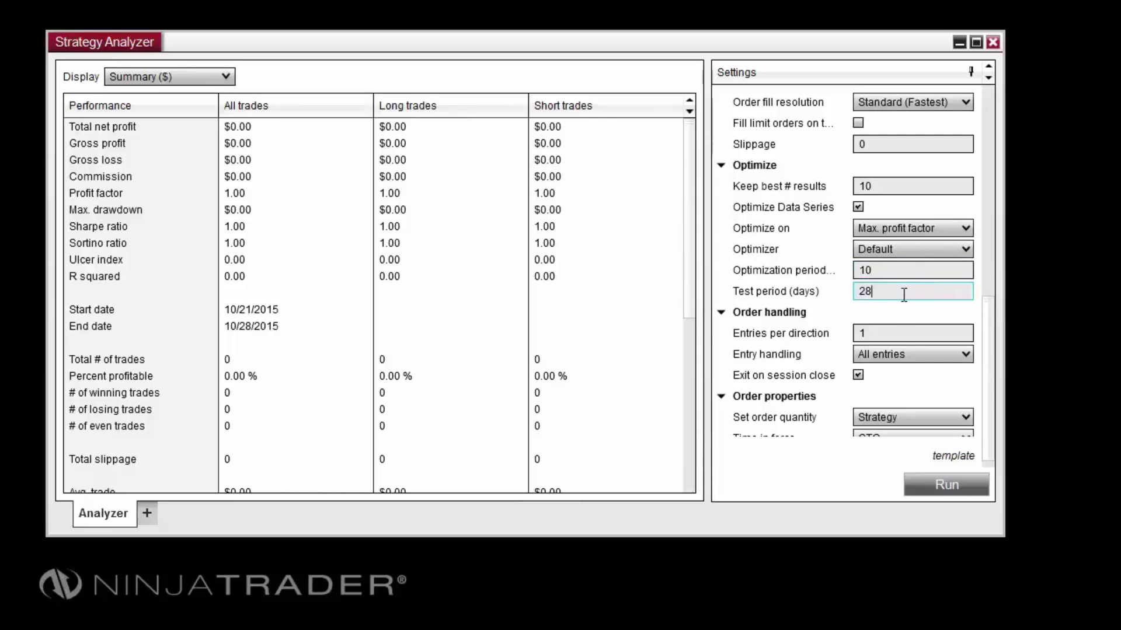
pyautogui.press('BackSpace')
pyautogui.write('0')
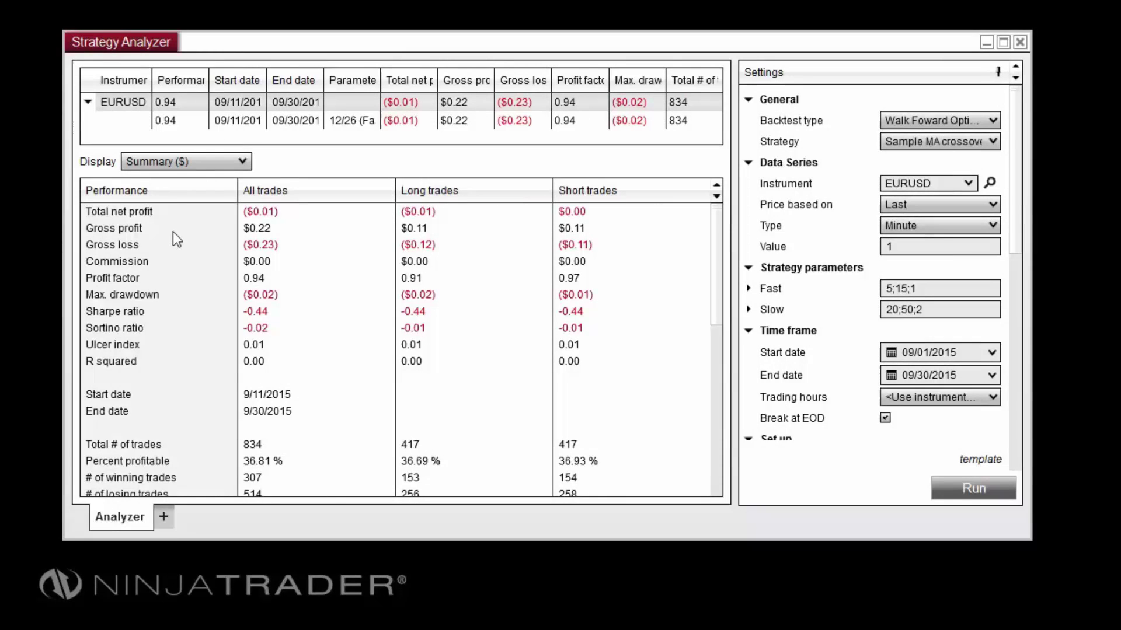
# - Show the second result's Fast 12 / Slow 26 parameters, keeping the Summary ($) display
pyautogui.click(243, 161)
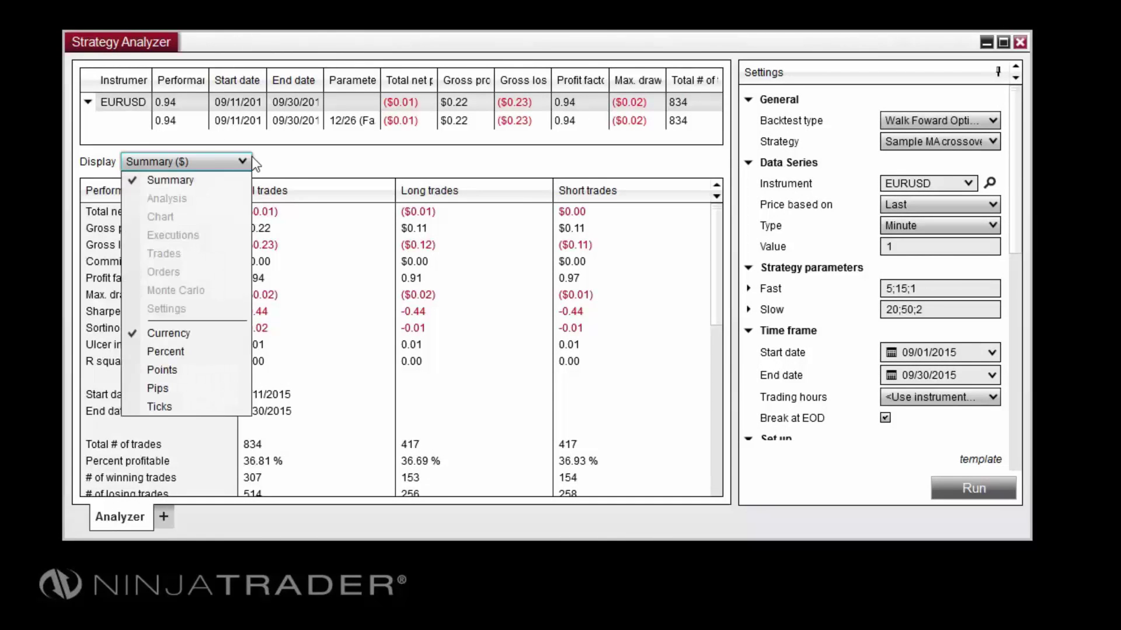
pyautogui.click(251, 162)
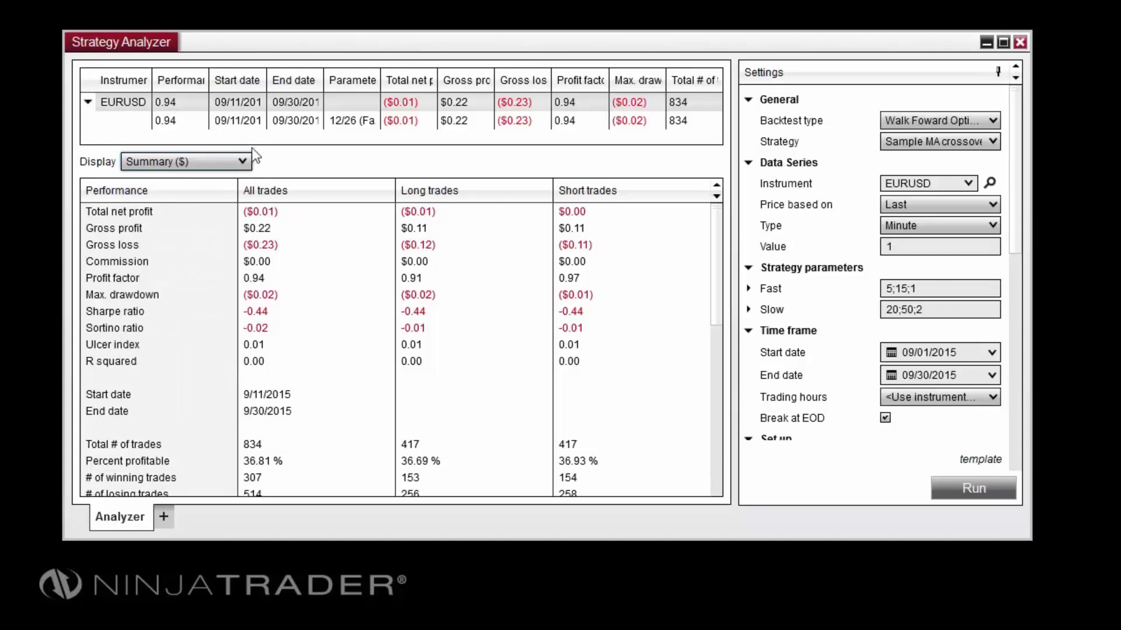
pyautogui.click(254, 120)
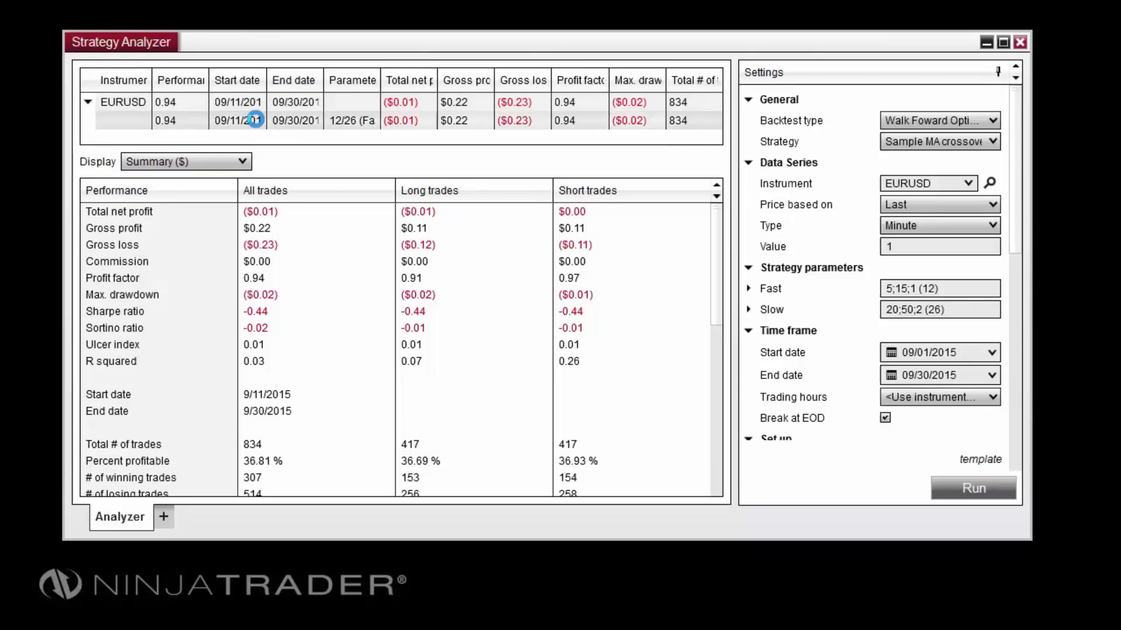
pyautogui.click(244, 161)
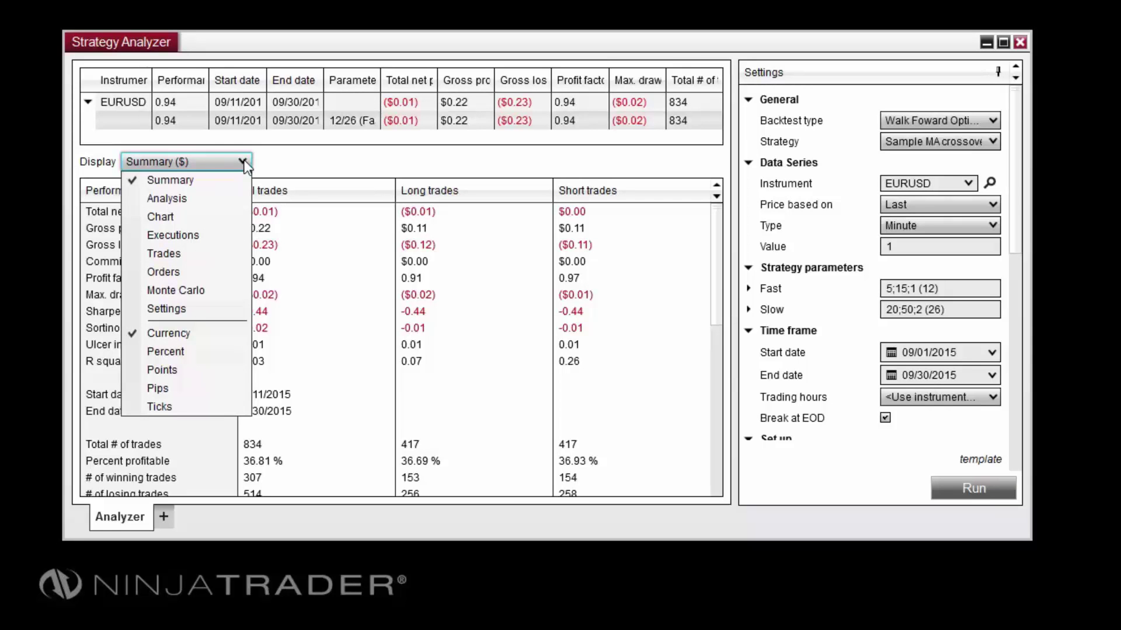
pyautogui.click(244, 161)
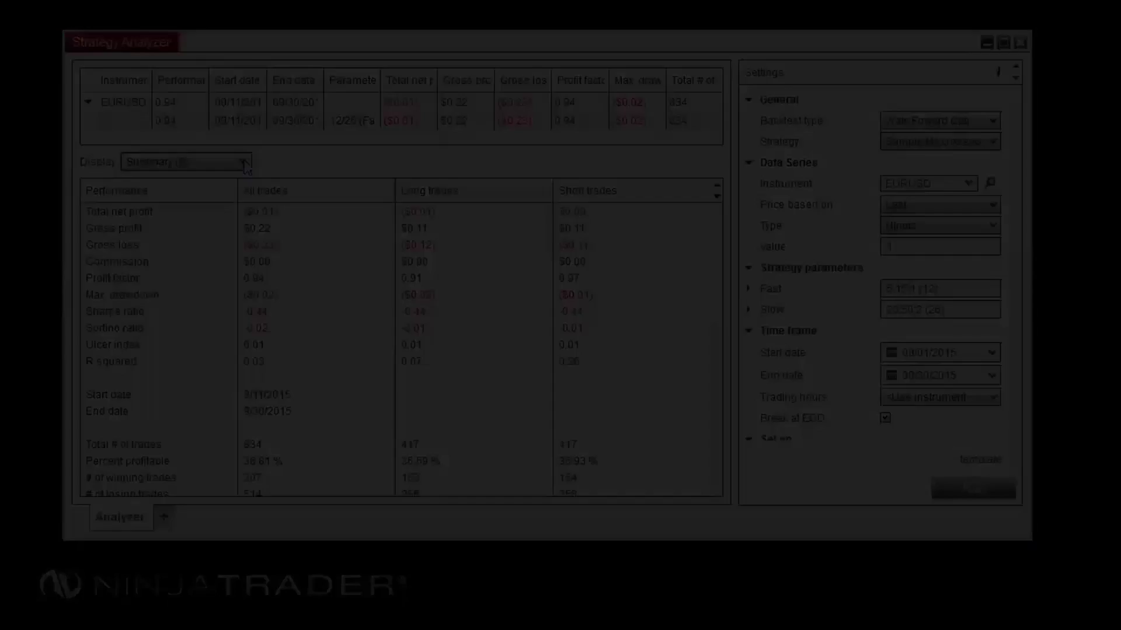